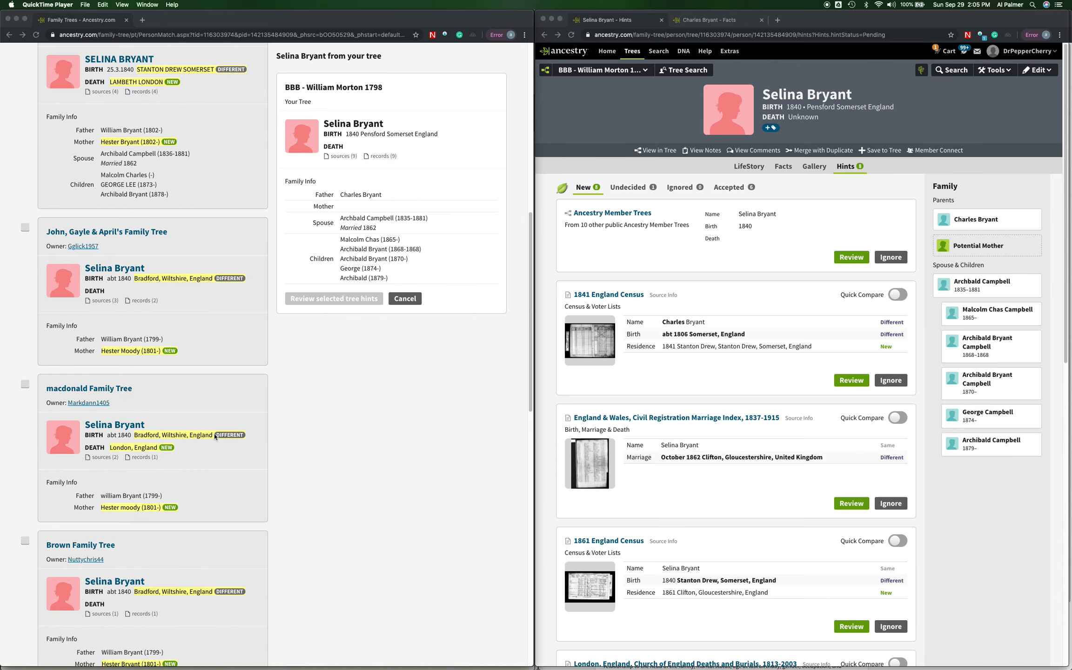
Step: Review the suggested member trees, close that window, and read the household in the daughter's 1851 England Census record
scroll(150, 349, up, 12)
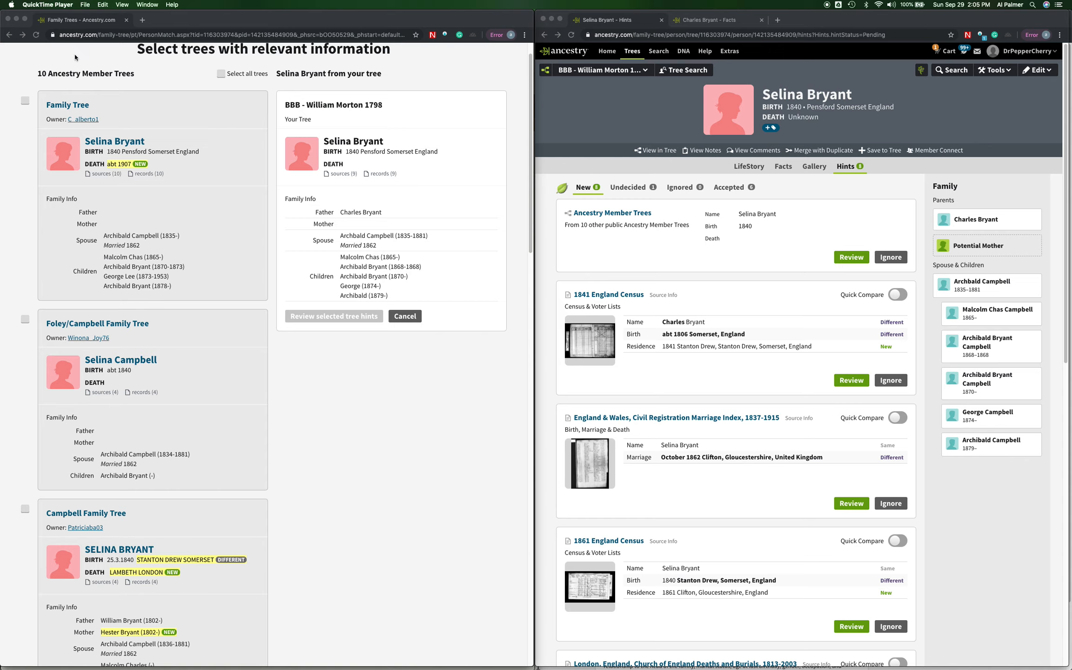
click(9, 20)
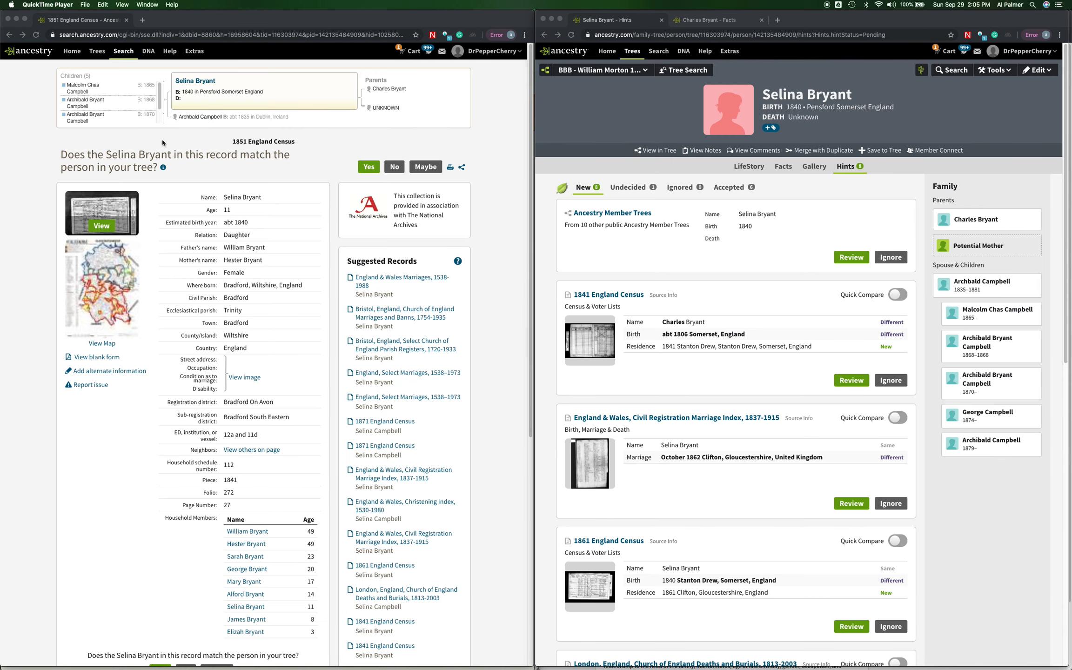
scroll(273, 185, down, 2)
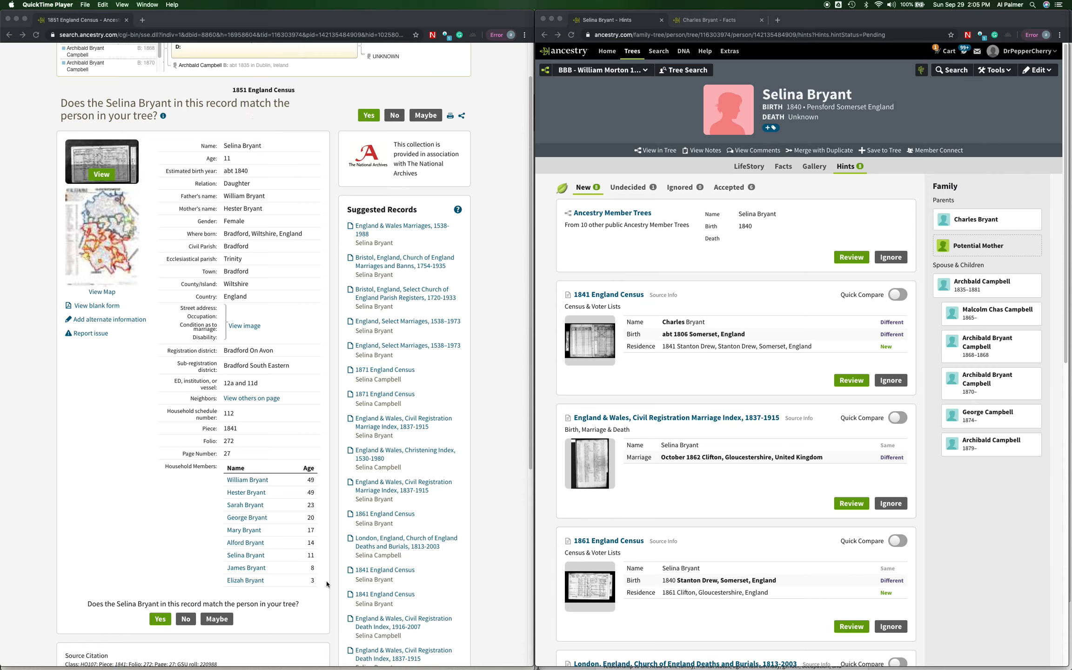
Step: Compare the 1841 England Census hint in a separate window, and check the potential mother suggestion without accepting it
right_click(625, 298)
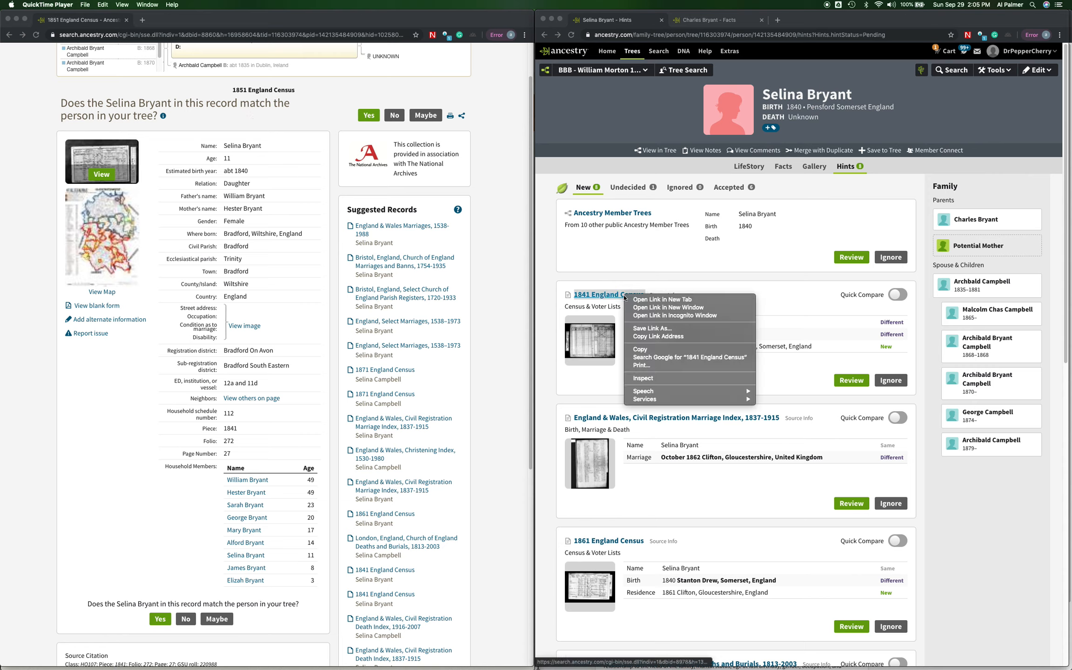
click(642, 307)
drag(317, 21, 830, 38)
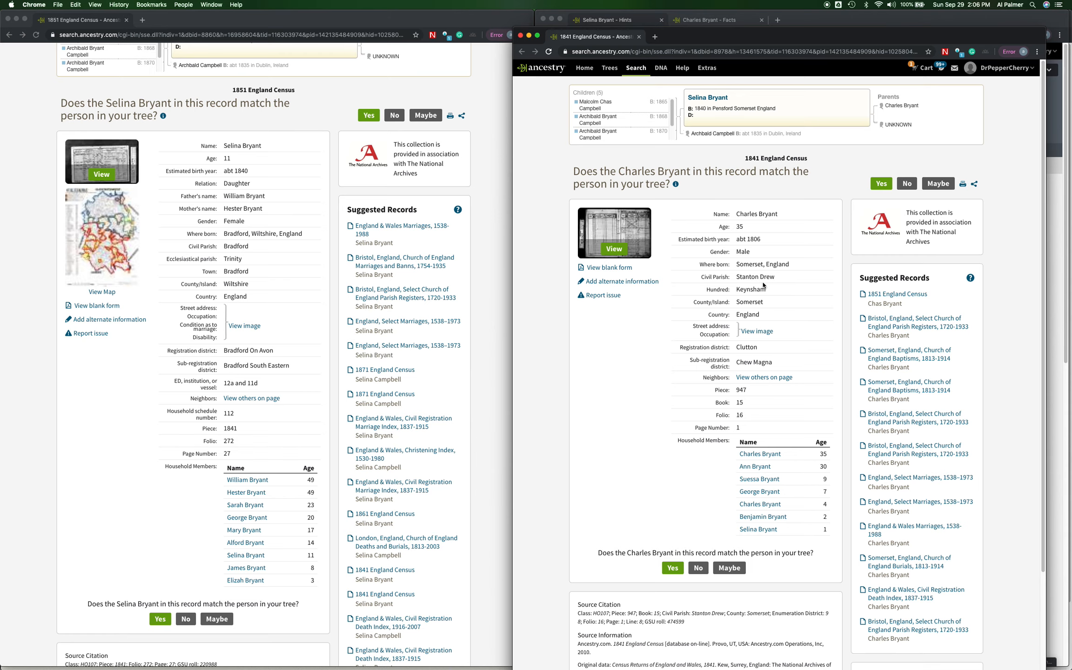
click(521, 37)
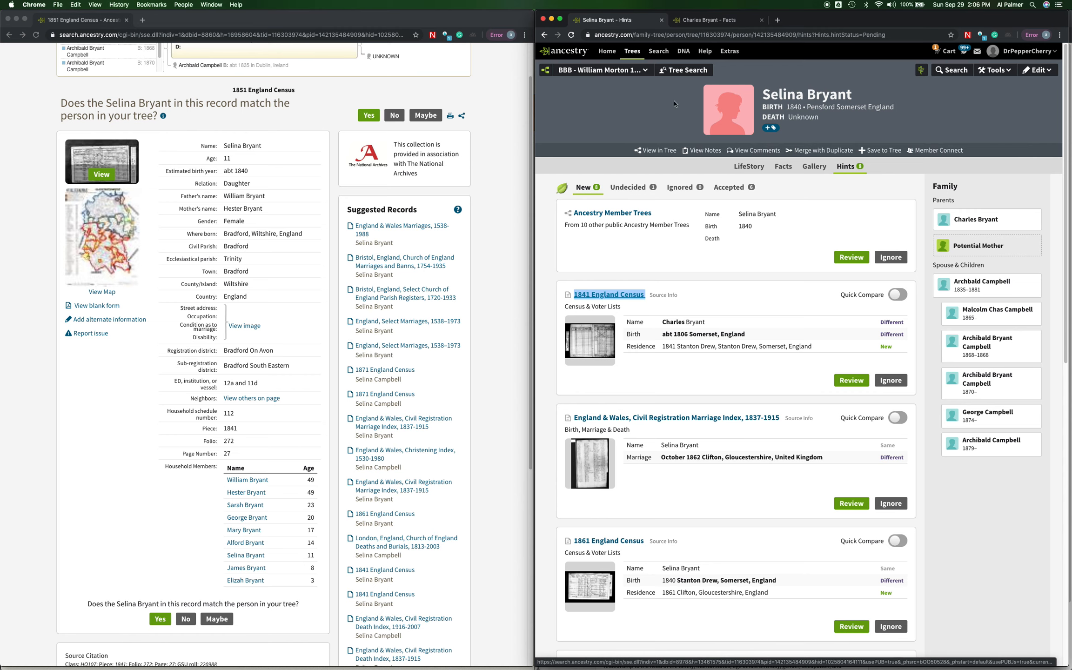
click(980, 247)
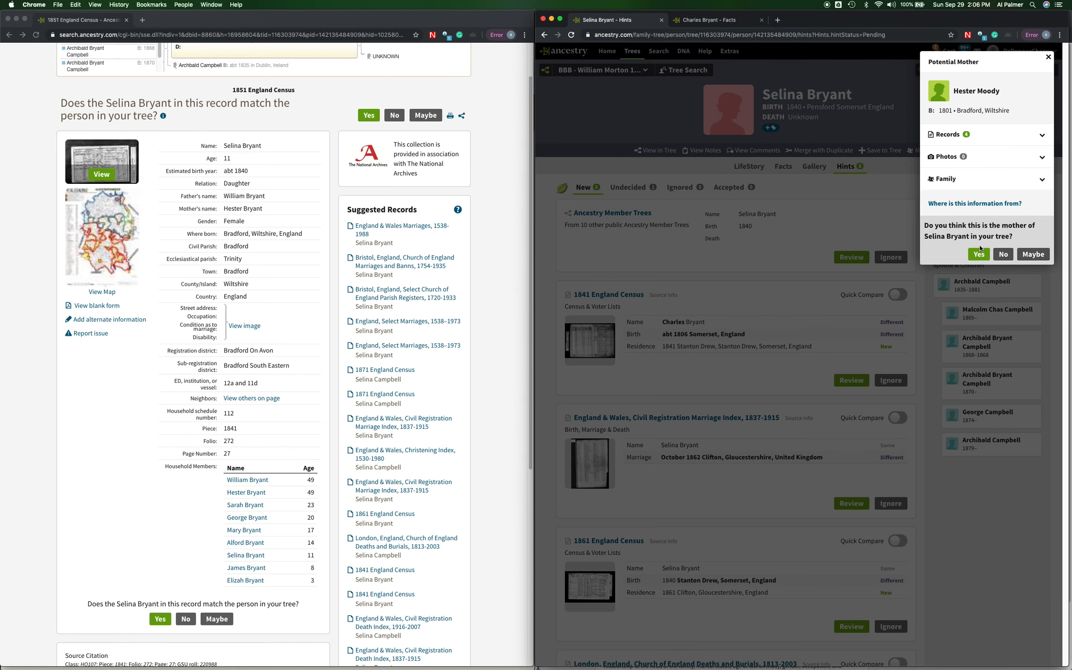
click(928, 295)
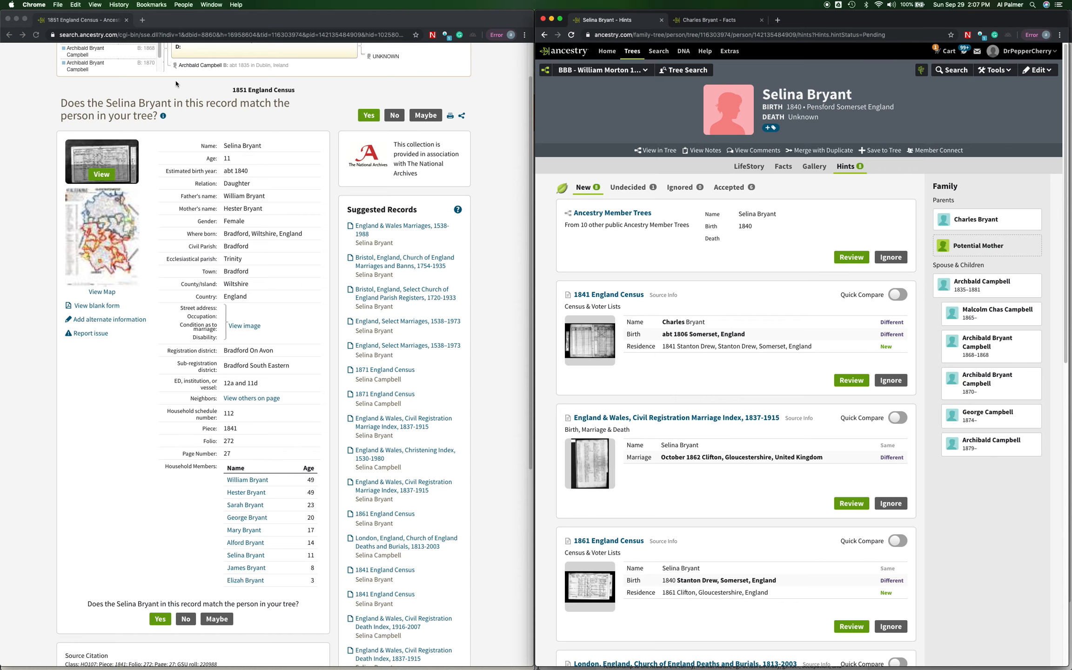
Step: Move the 1851 census window aside to check the parish jurisdiction maps and the GRO birth index entry, and put it back
drag(167, 26, 705, 505)
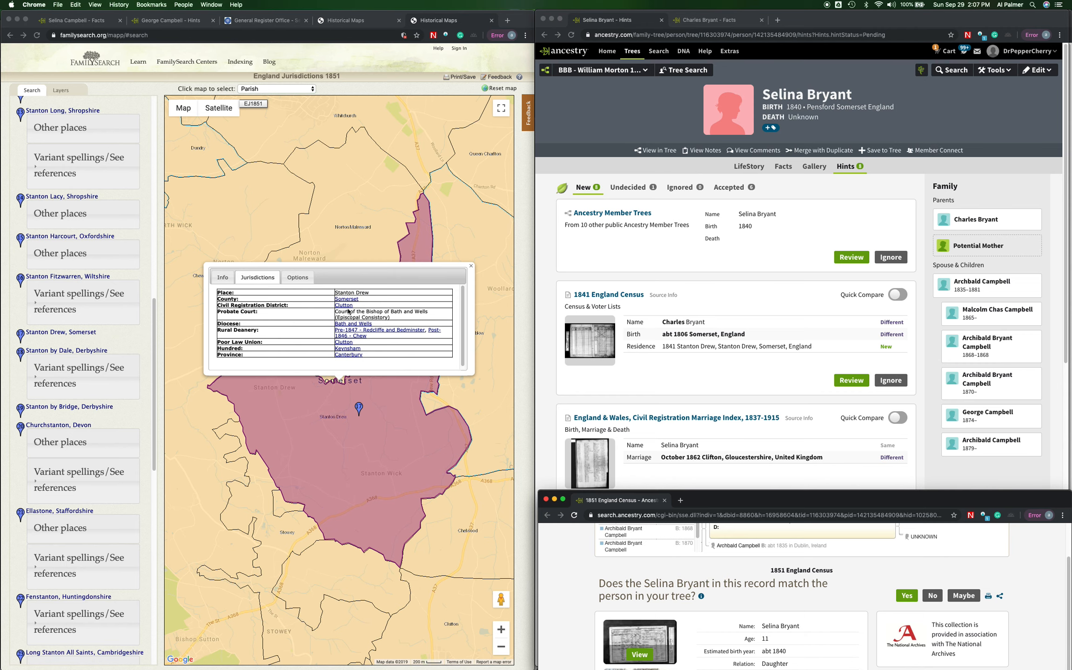
click(356, 22)
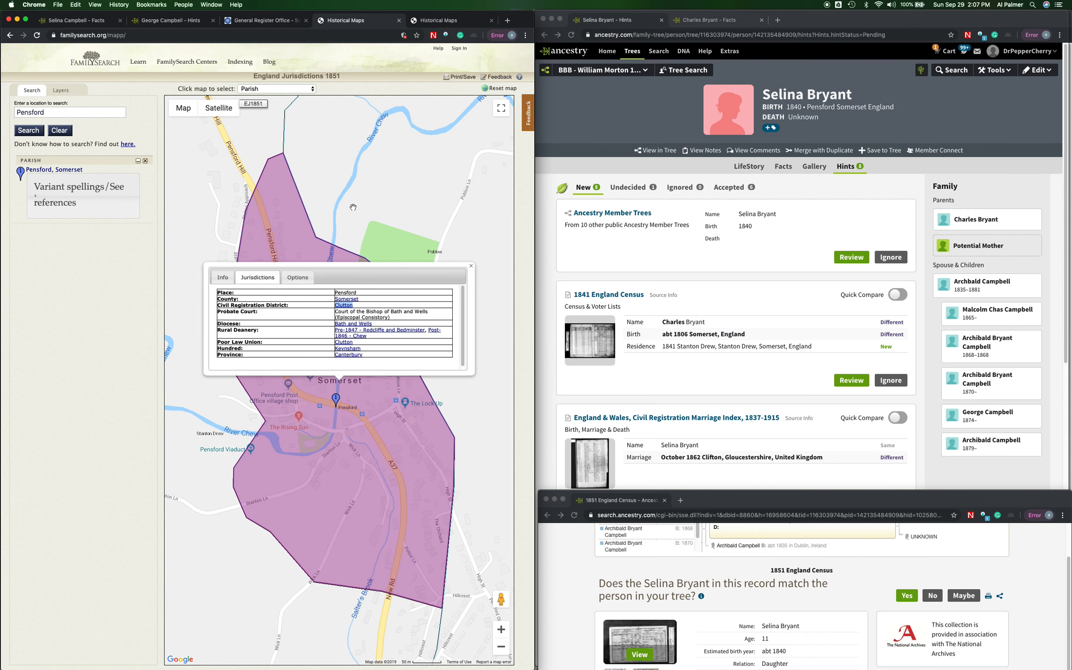
click(267, 22)
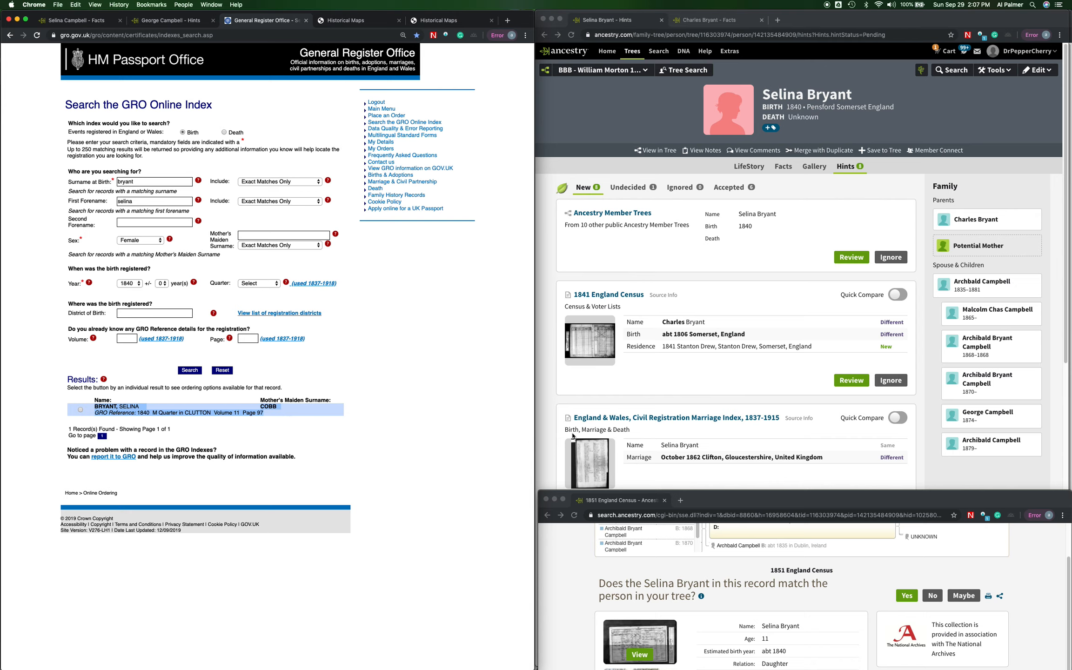
drag(735, 501, 219, 6)
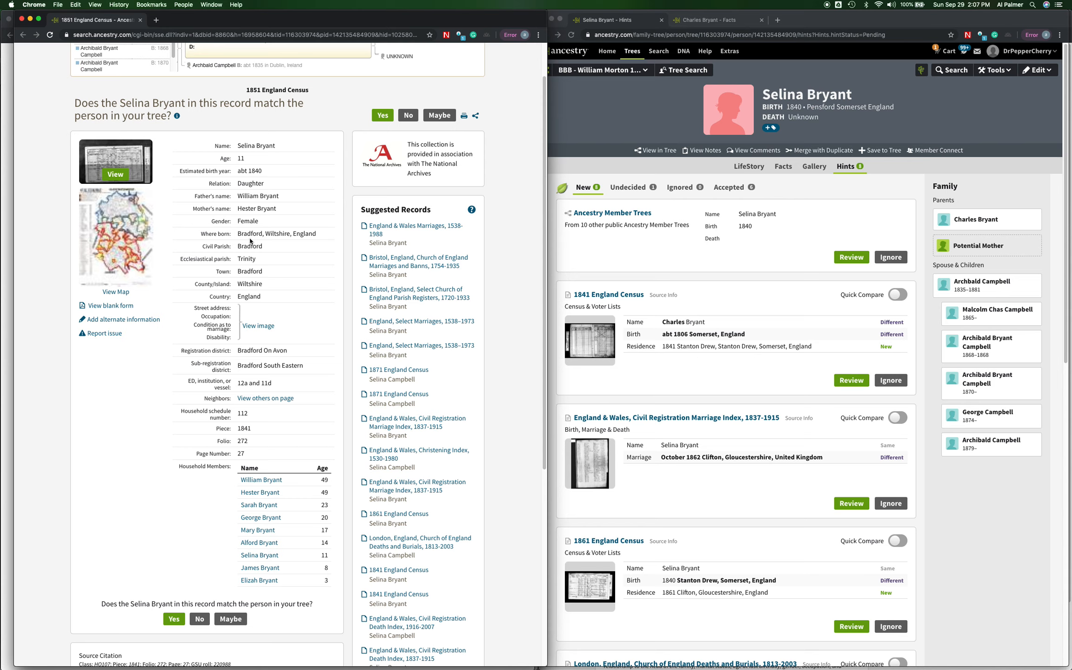
Step: Open the facts page of the person born in Pensford and show the family member types that can be added
click(640, 117)
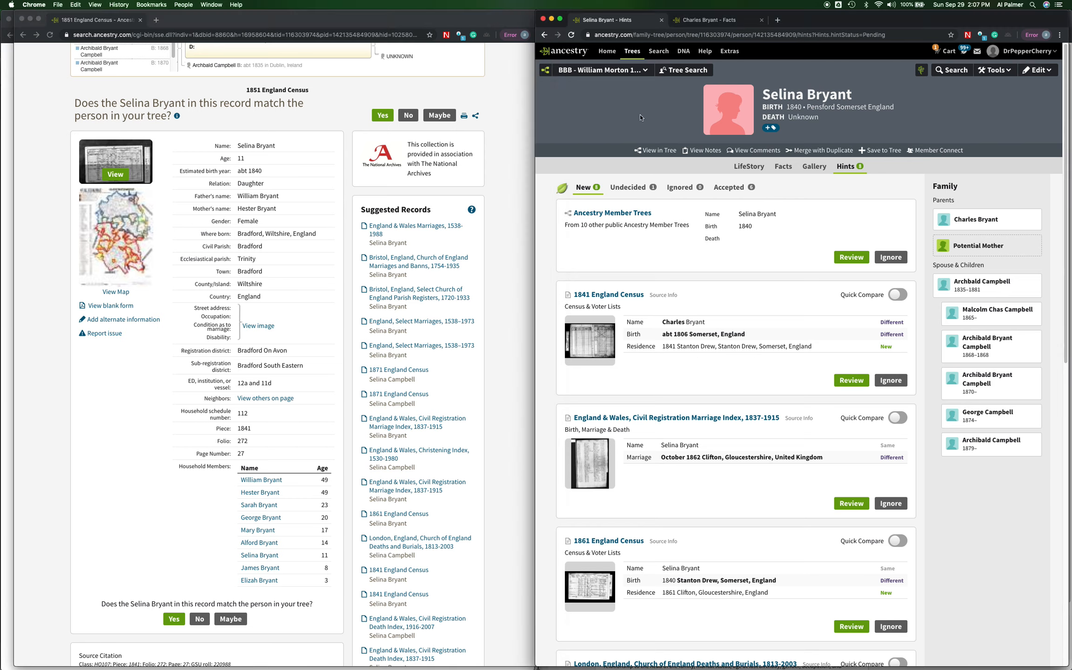
click(783, 167)
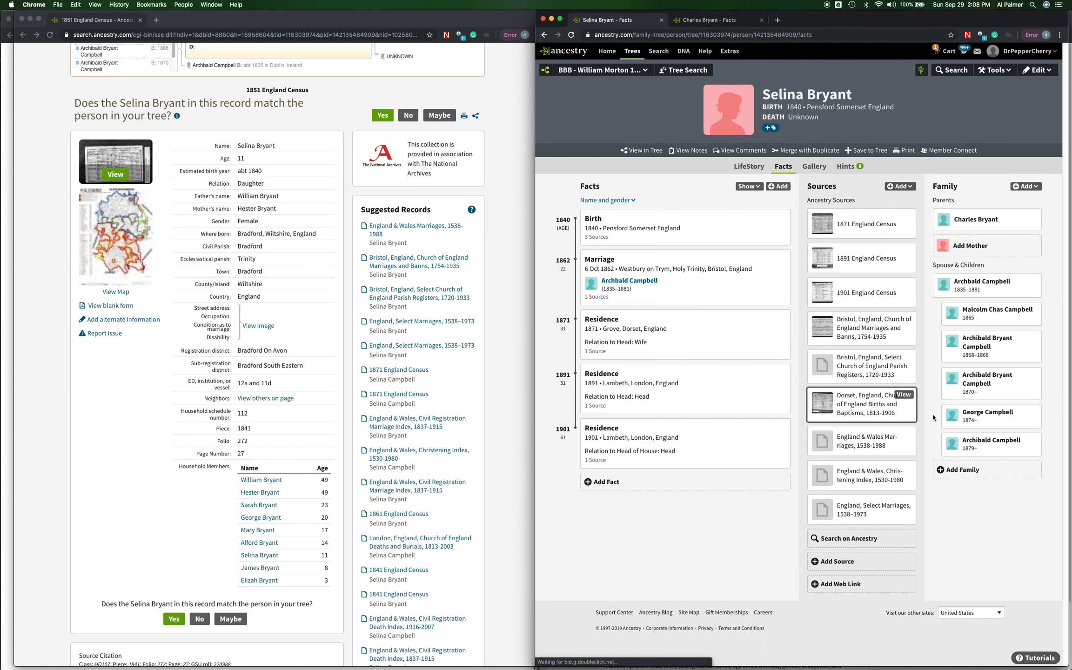
click(965, 472)
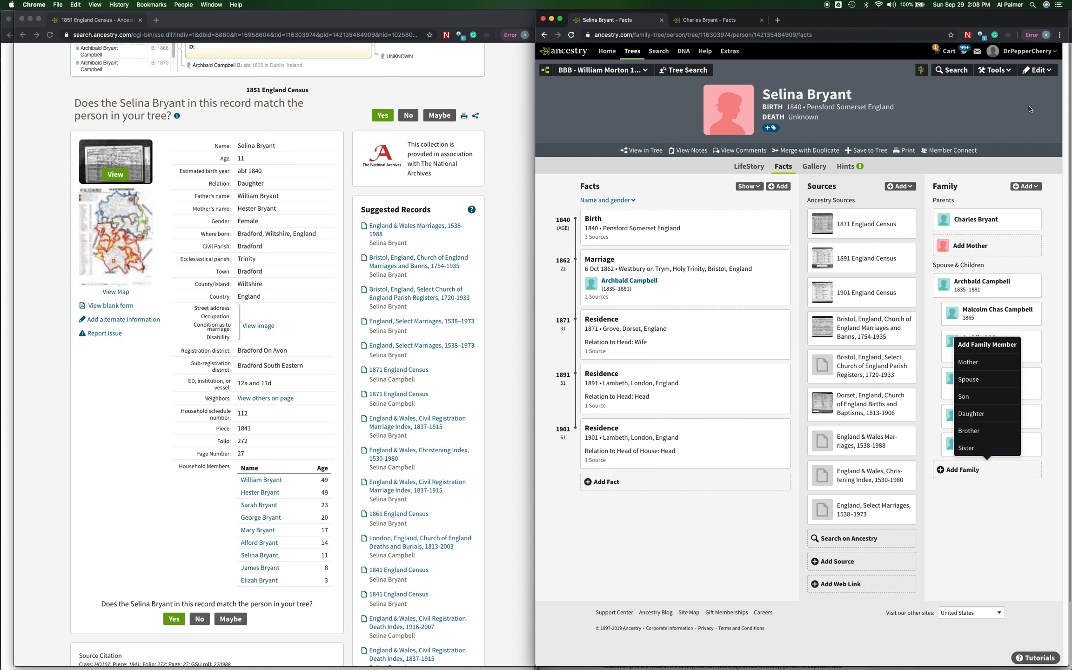
Step: Save the 11-year-old daughter's 1851 England Census record to the tree as a new person with the suffix #2
click(503, 262)
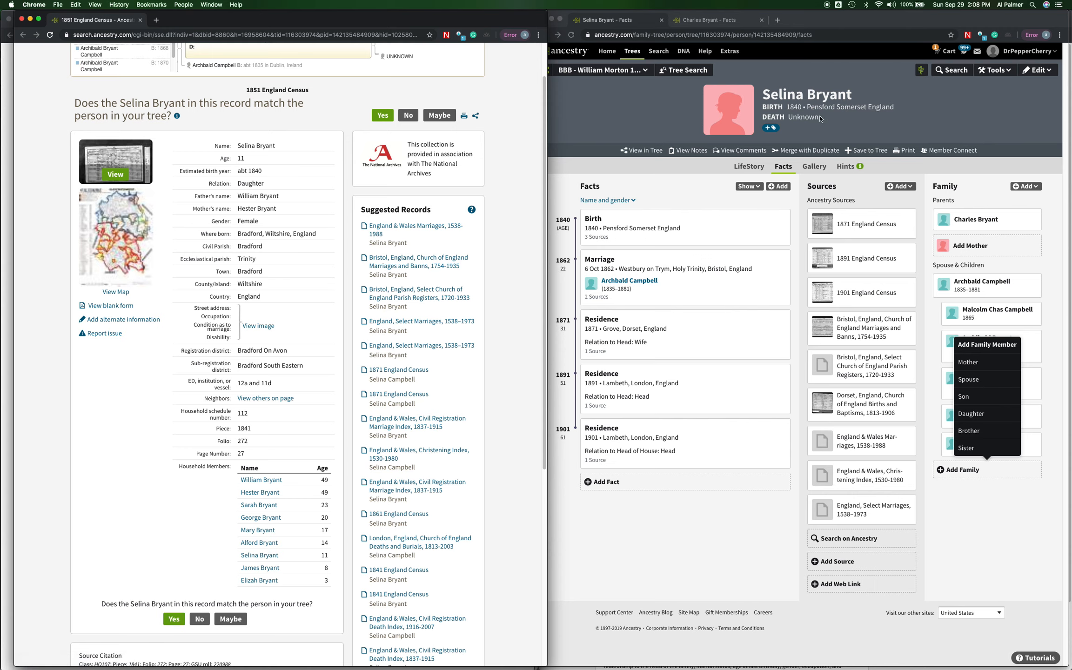
click(260, 555)
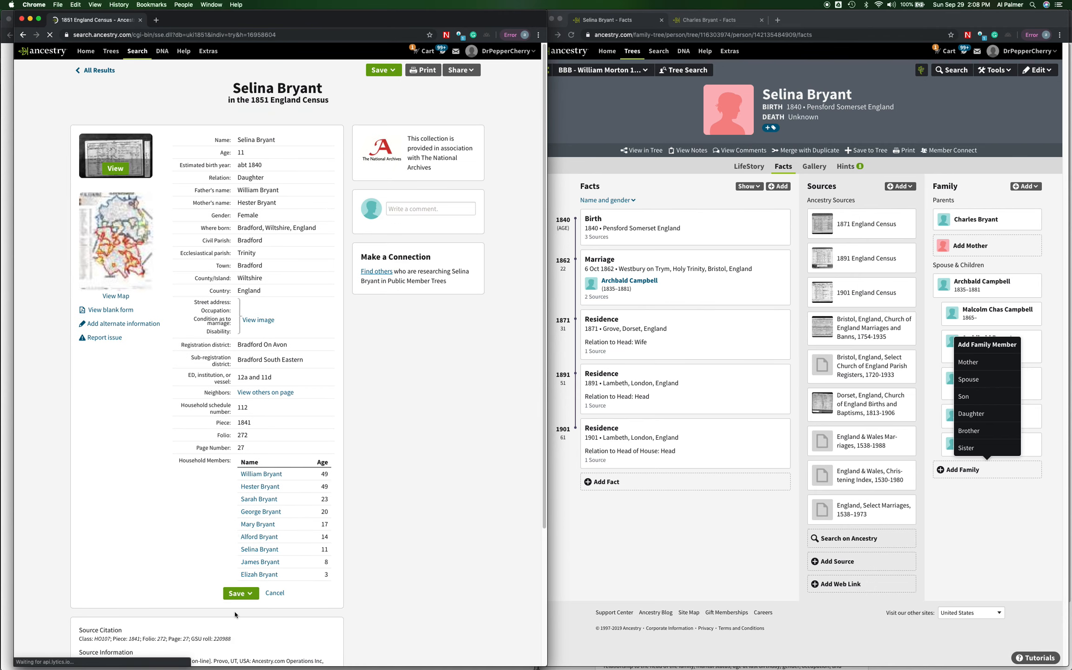
click(236, 593)
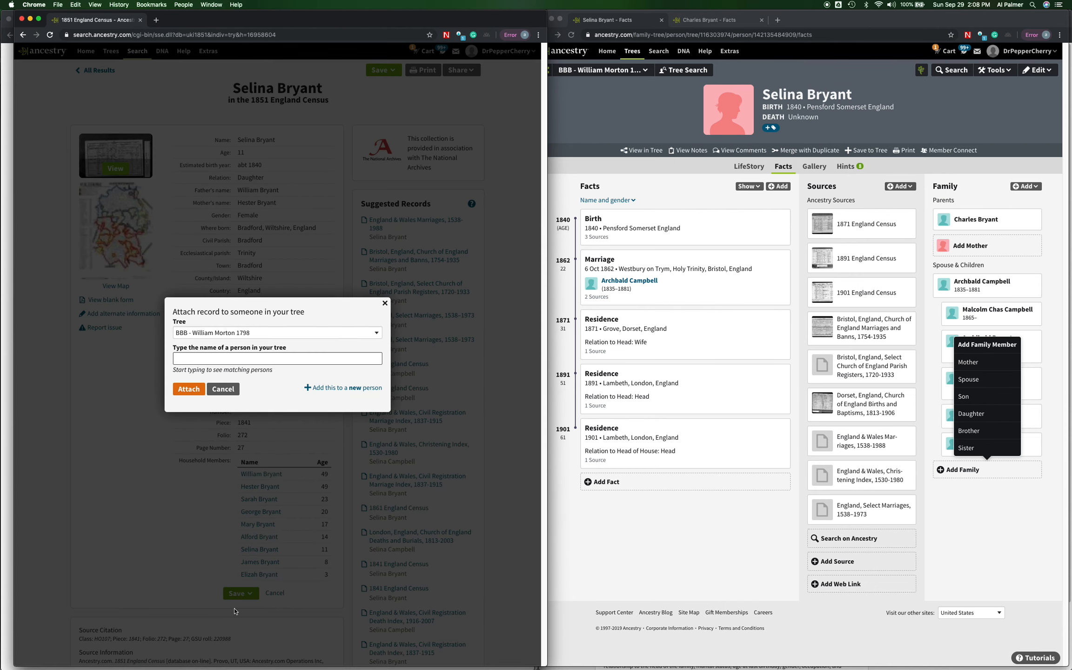
click(331, 392)
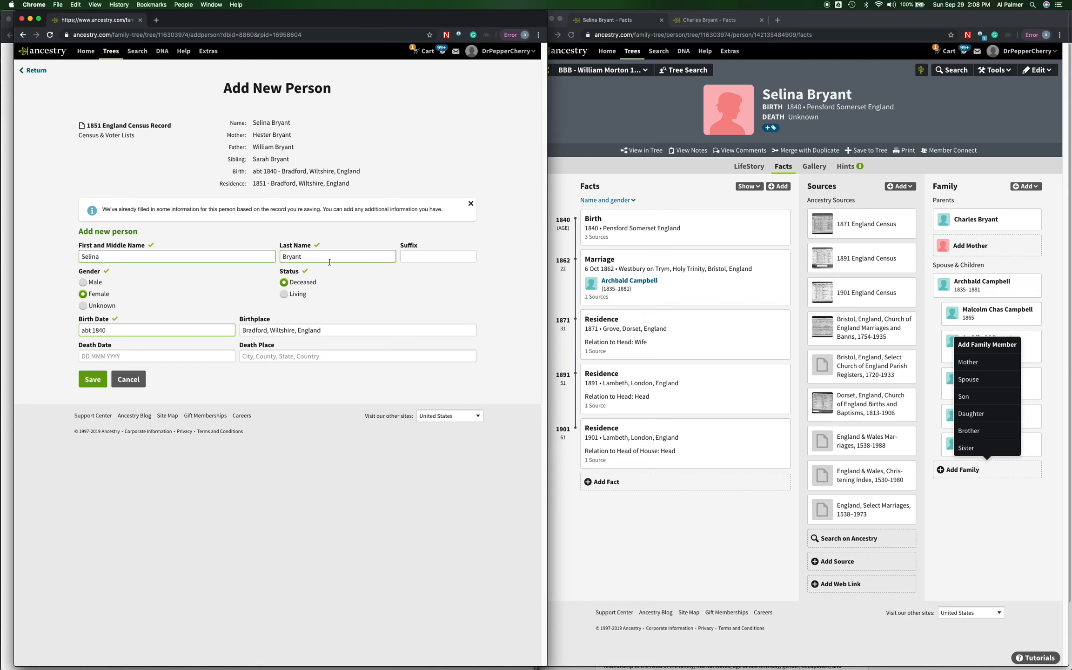
click(418, 252)
text(#2)
click(93, 380)
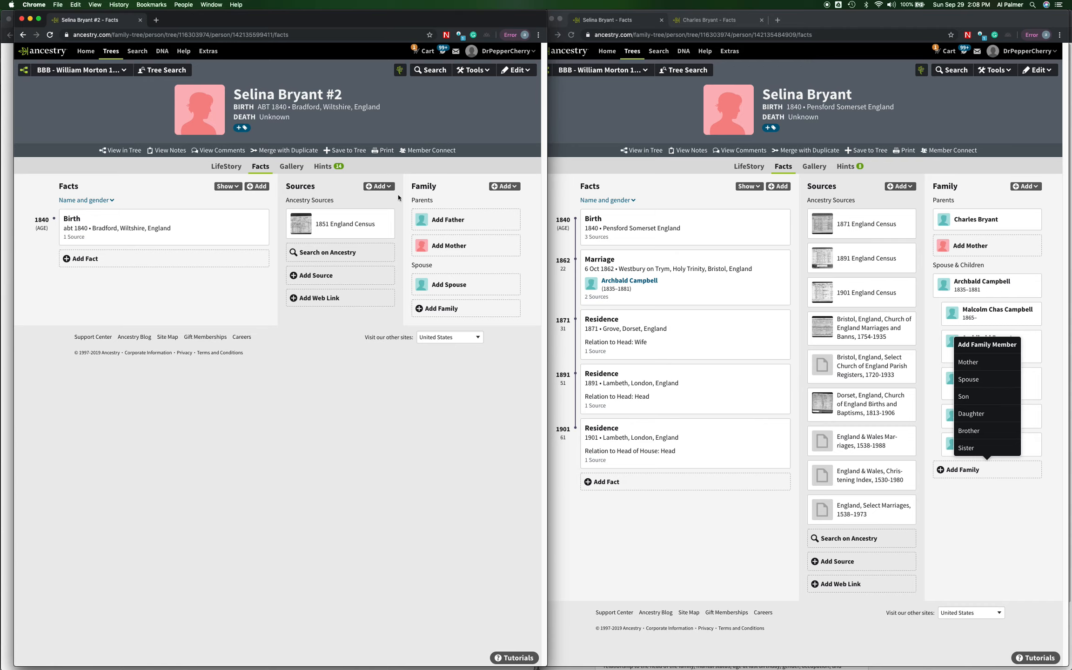
Step: Open the full 1851 England Census record from the new person's source and attach it to the #2 person again
click(382, 215)
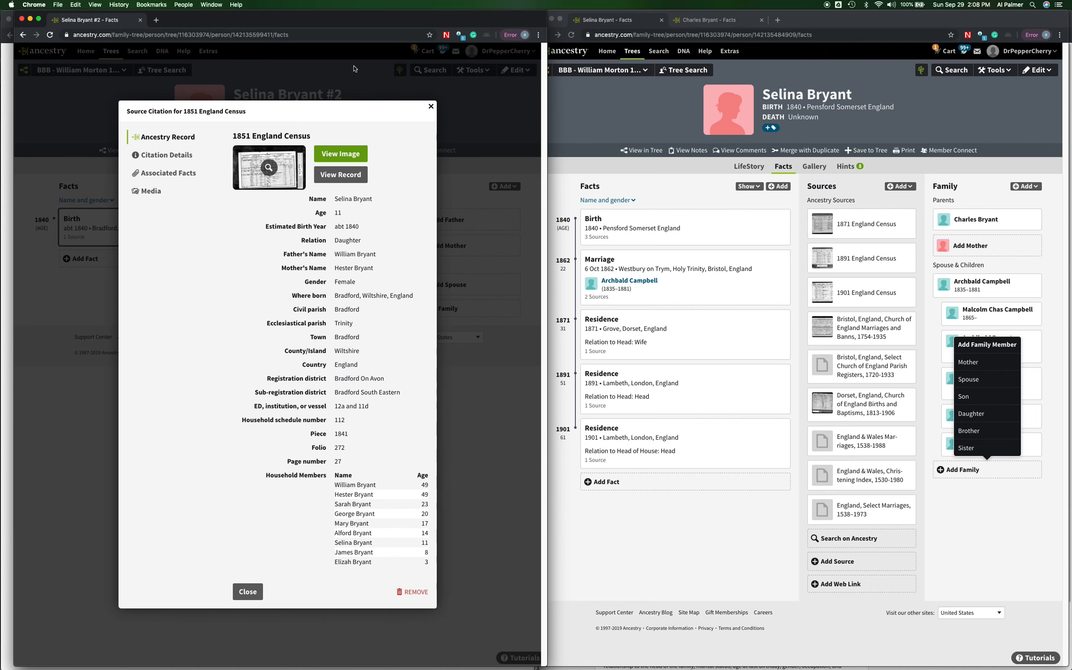
click(341, 178)
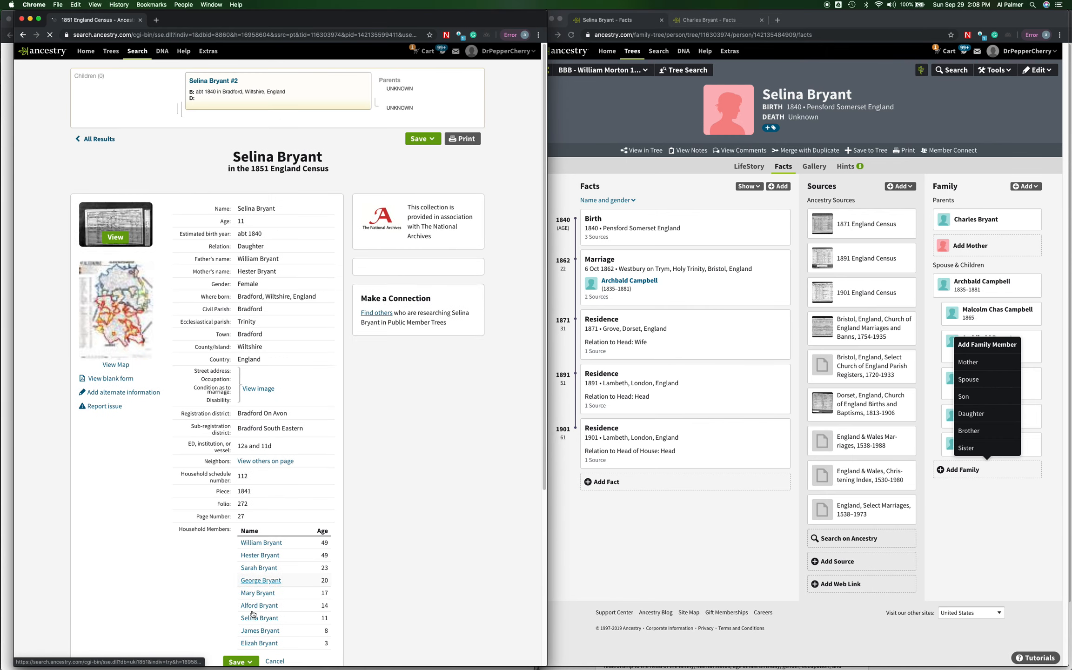
click(243, 662)
scroll(223, 558, down, 5)
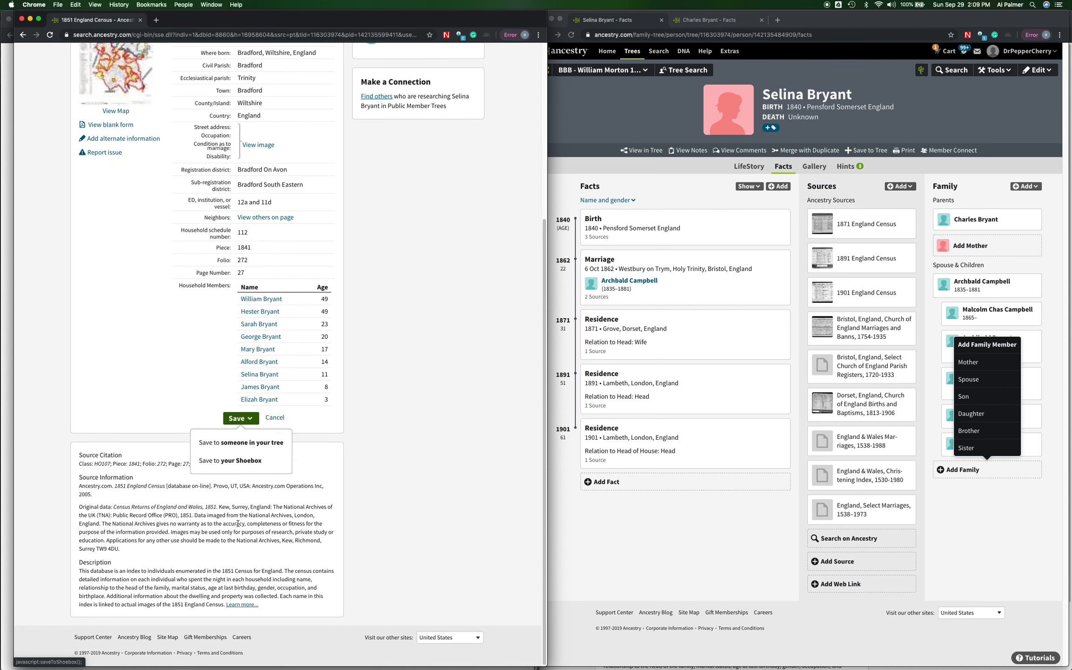
click(255, 443)
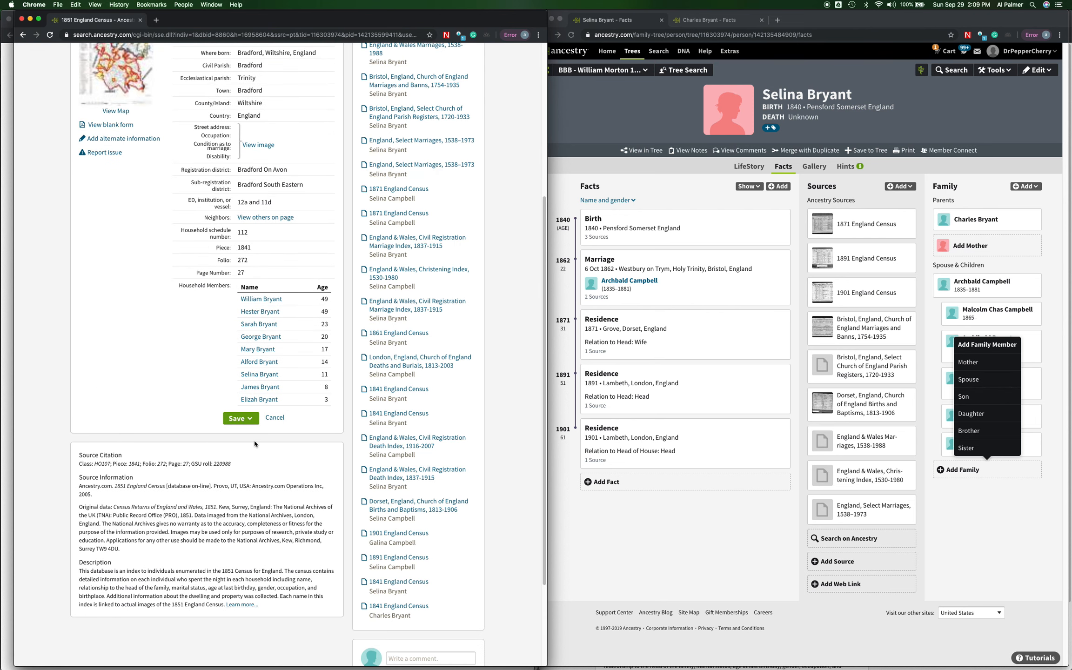
text(se)
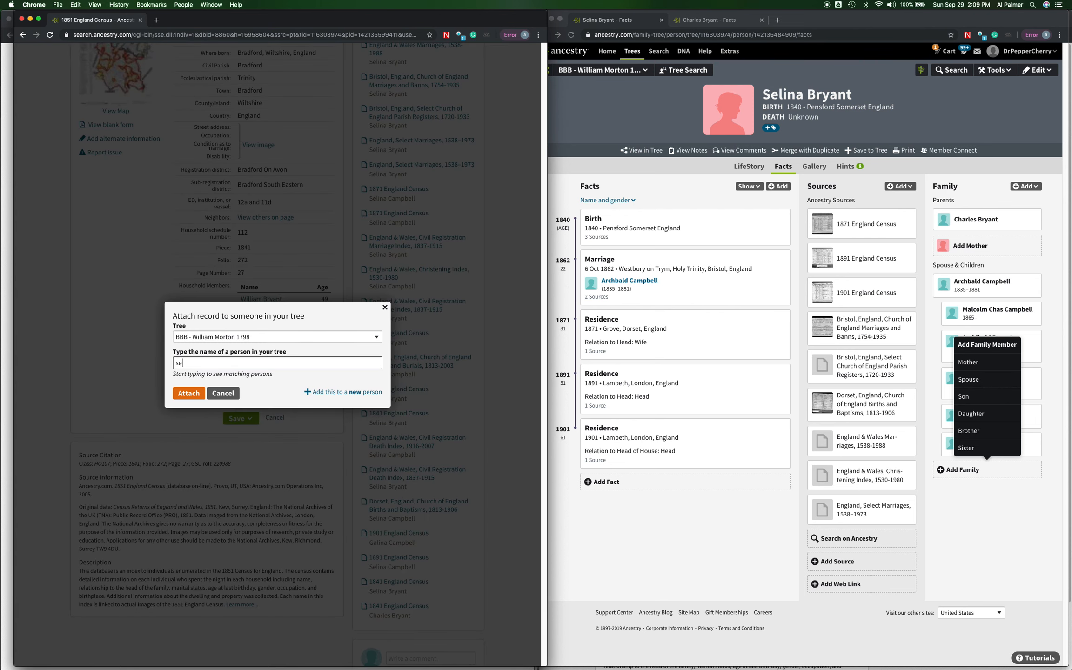
text(l)
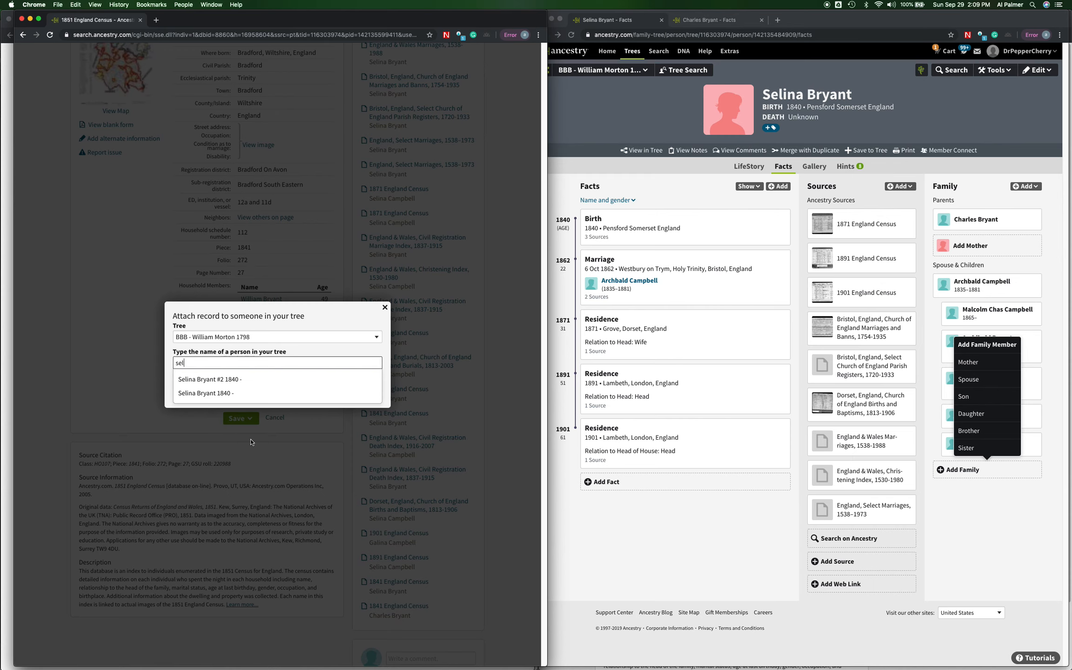
click(236, 383)
click(193, 392)
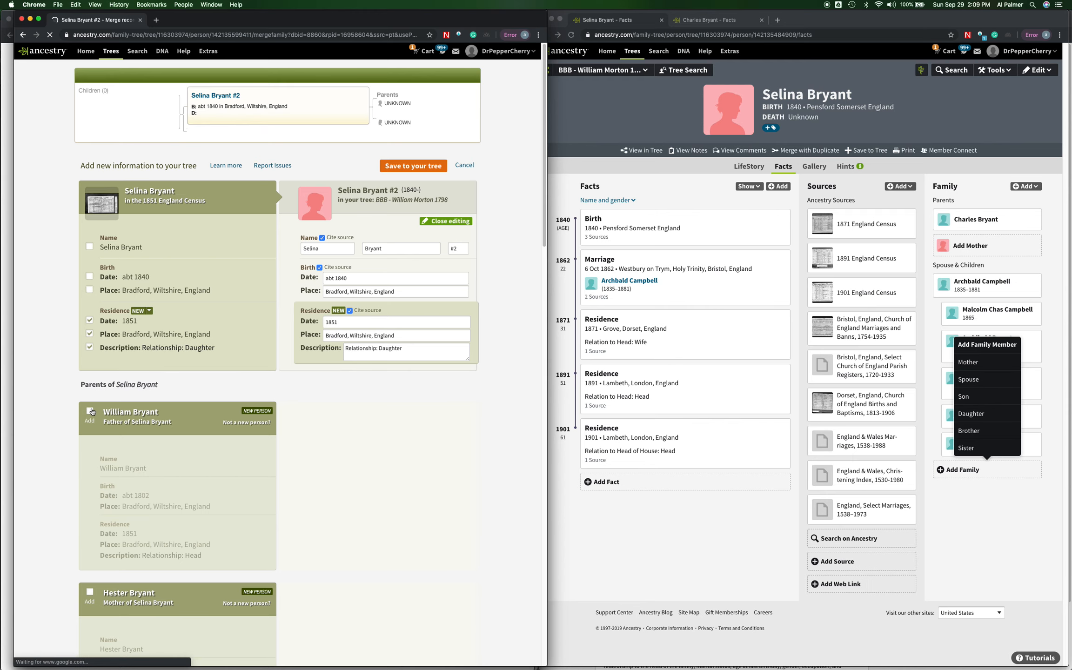
Step: Include both parents and all six siblings from the 1851 census as new persons, and save them to the tree
scroll(86, 383, down, 6)
click(91, 338)
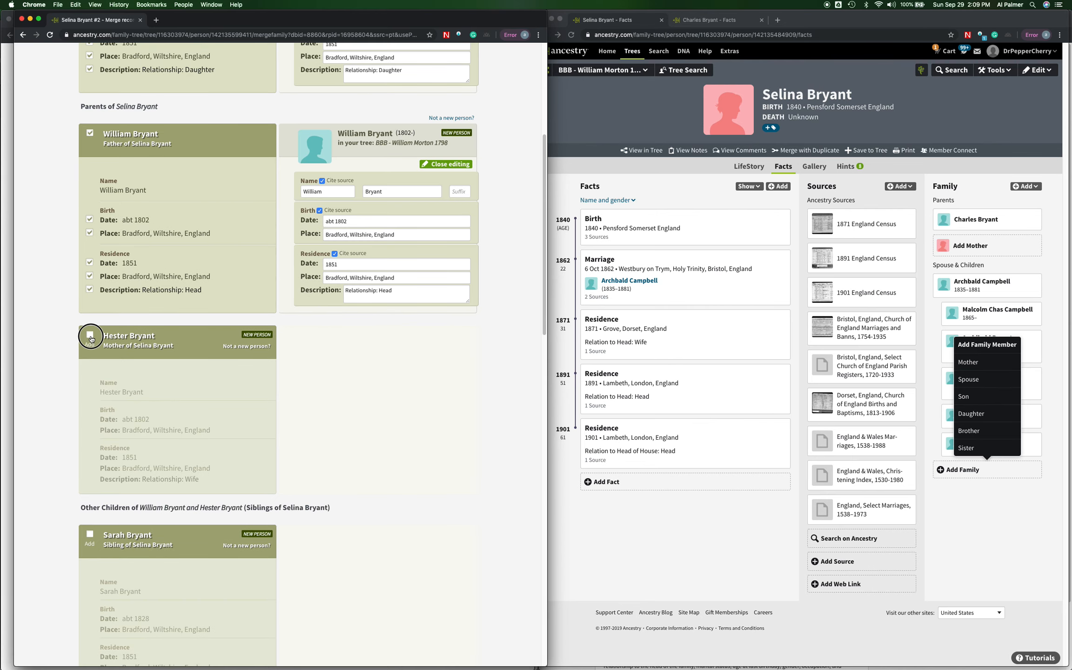
scroll(92, 339, down, 2)
click(92, 300)
click(87, 488)
scroll(89, 395, down, 8)
click(90, 300)
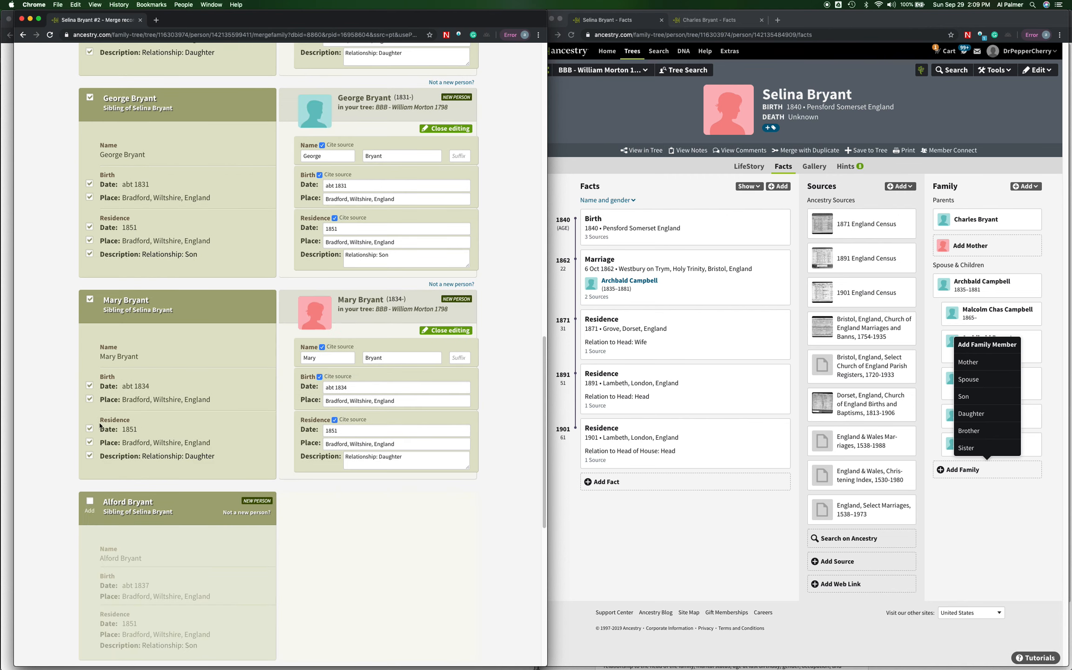
click(90, 504)
scroll(77, 411, down, 8)
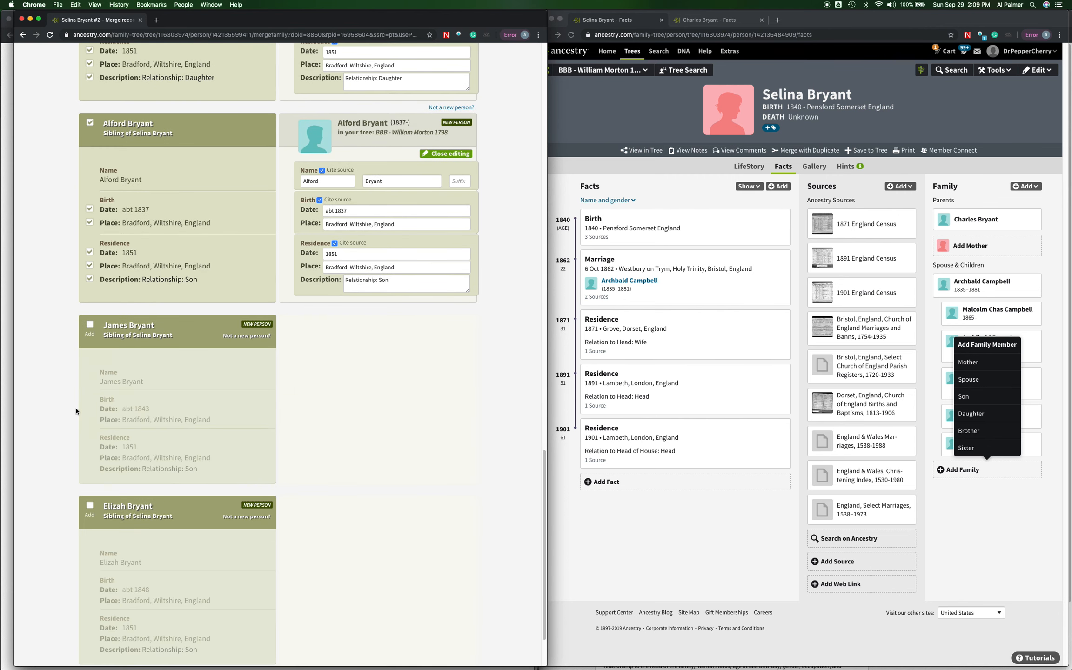
click(90, 324)
click(90, 525)
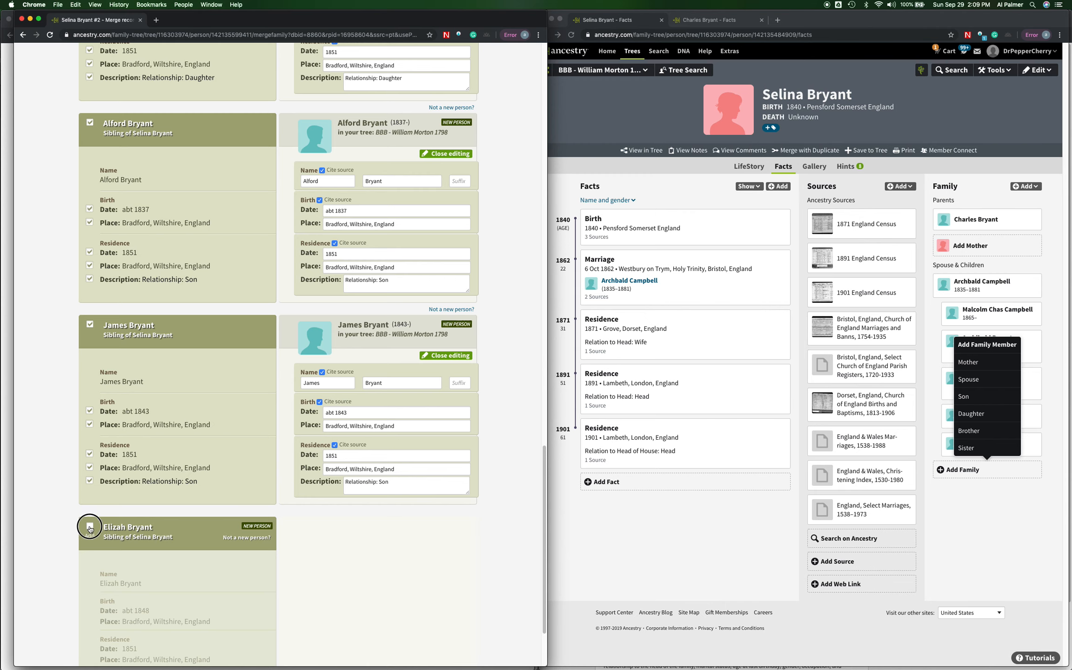
scroll(94, 470, down, 3)
click(126, 604)
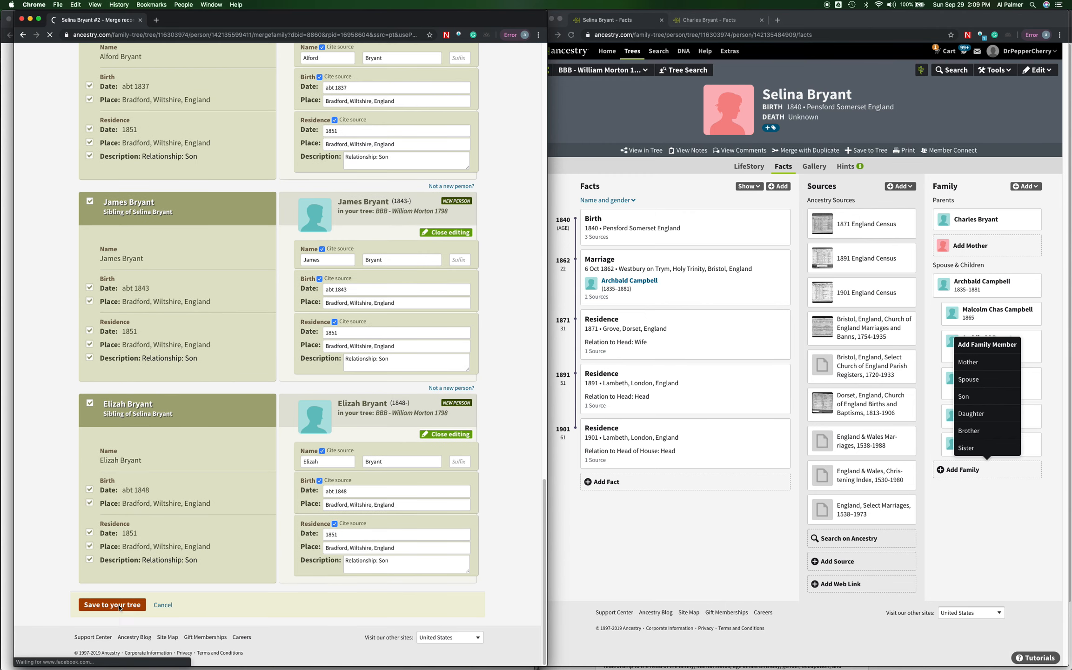
Step: Close the add-family list on the original person's profile and expand the siblings on the #2 person's profile
click(954, 534)
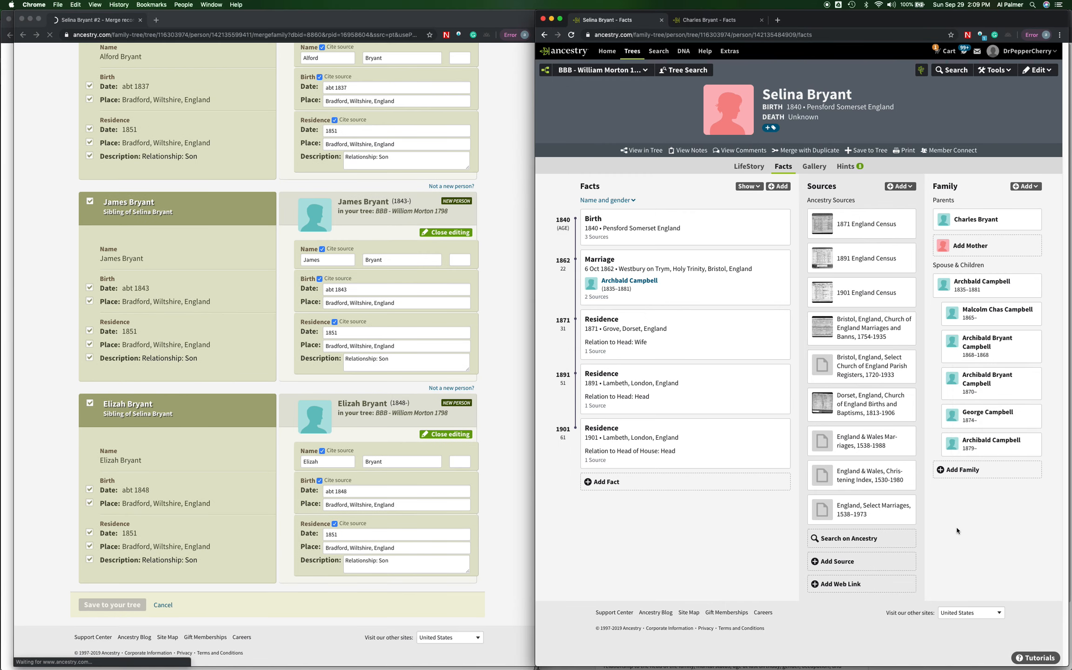
mouse_move(903, 215)
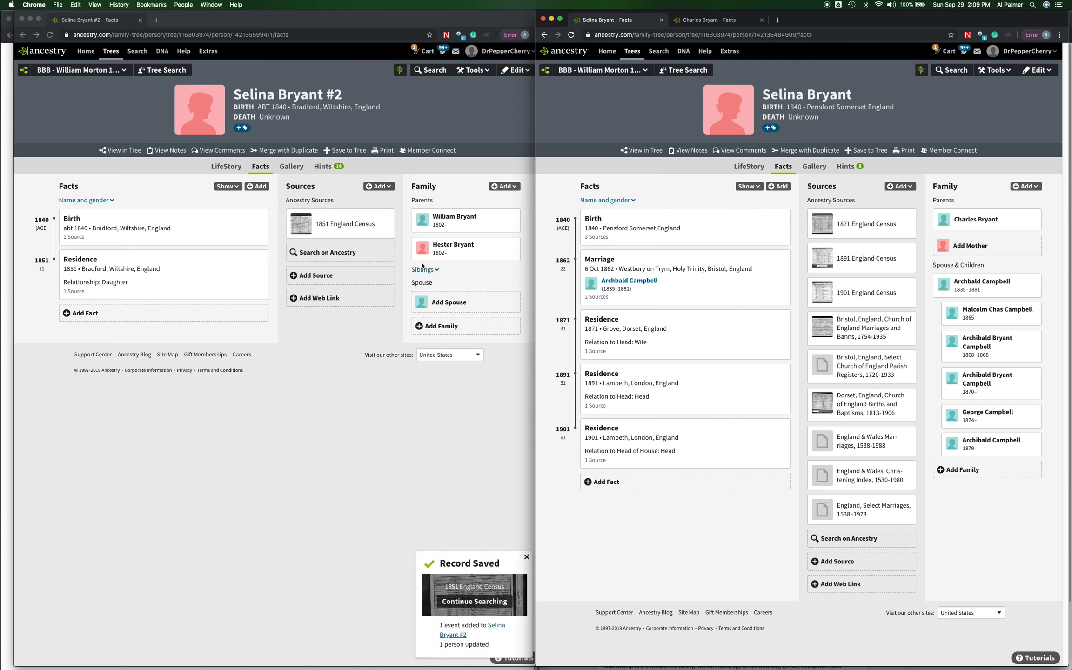
click(423, 269)
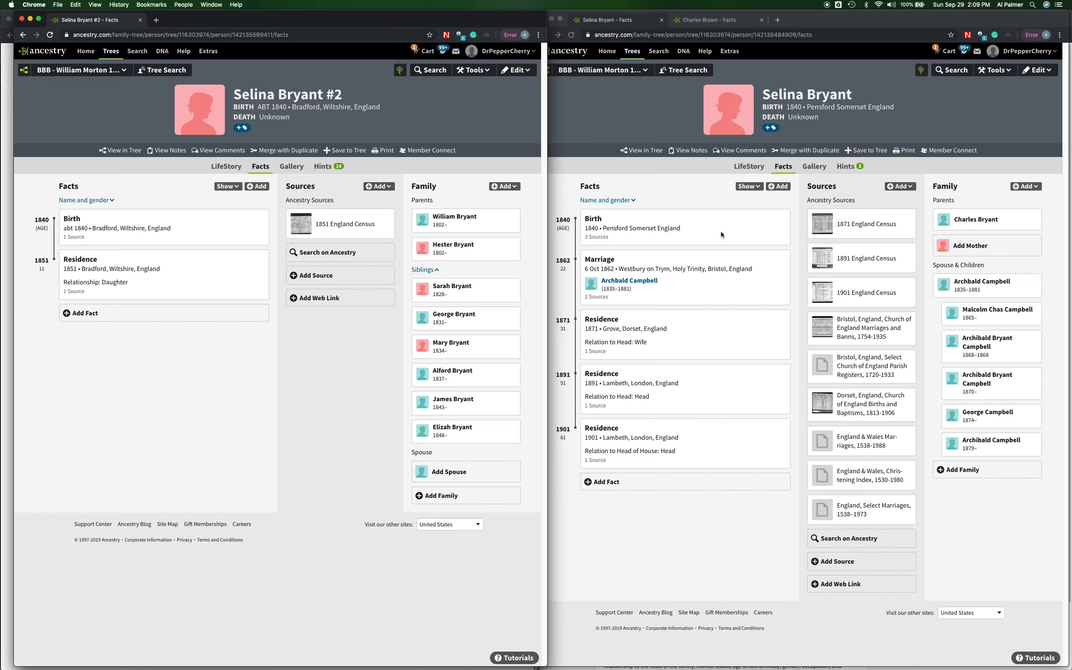
Step: View the original person's 1862 marriage citation from Bristol, England, Select Church of England Parish Registers, 1720-1933, and check the father's name
click(710, 286)
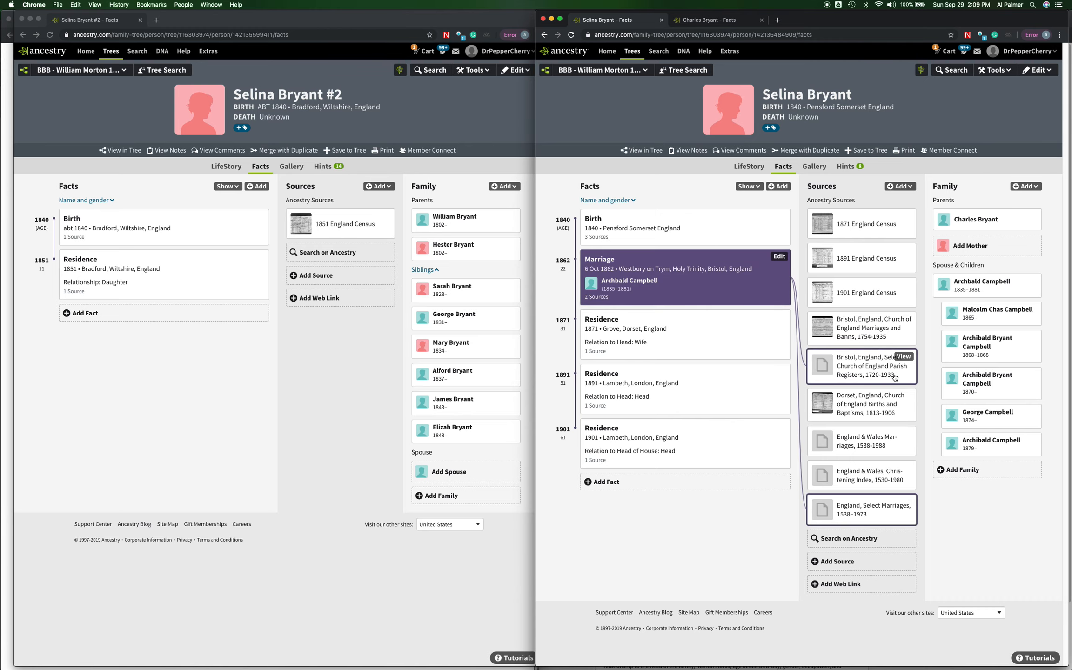
click(905, 357)
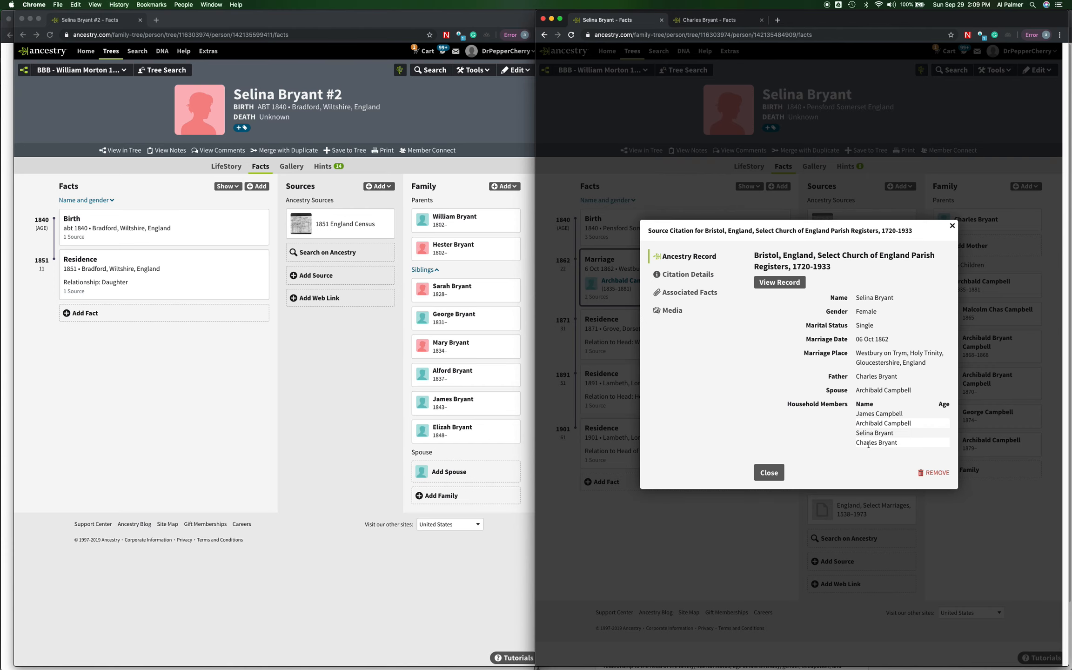
double_click(868, 442)
click(770, 471)
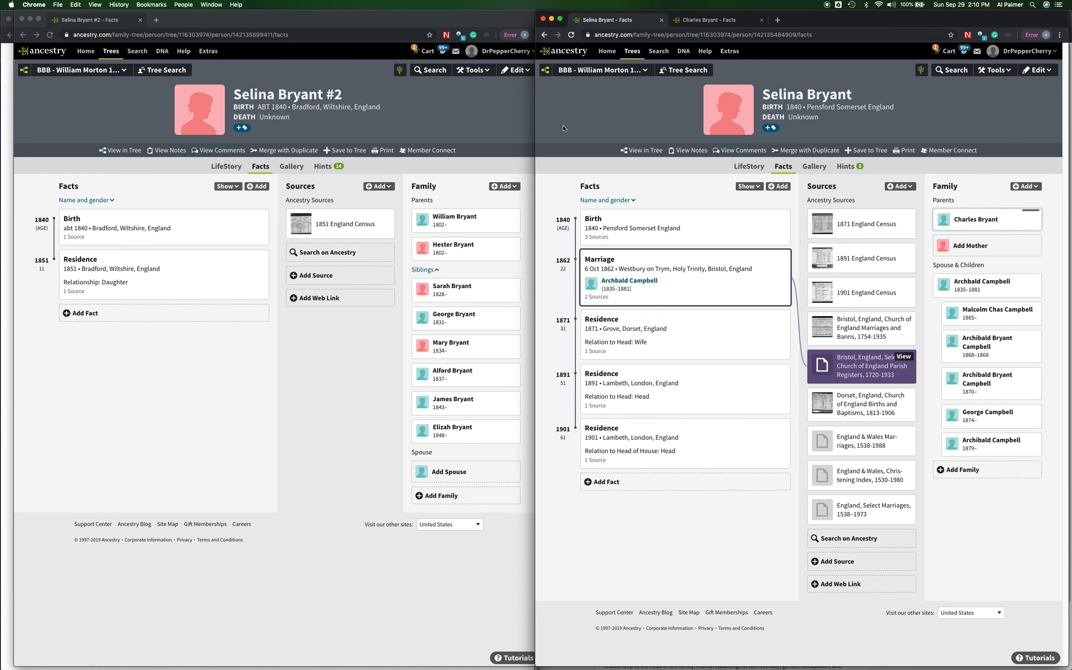
Step: Check the mother's maiden surname in the GRO birth index and add her to the original person with her first name, maiden name and suffix "?"
drag(329, 23, 566, 454)
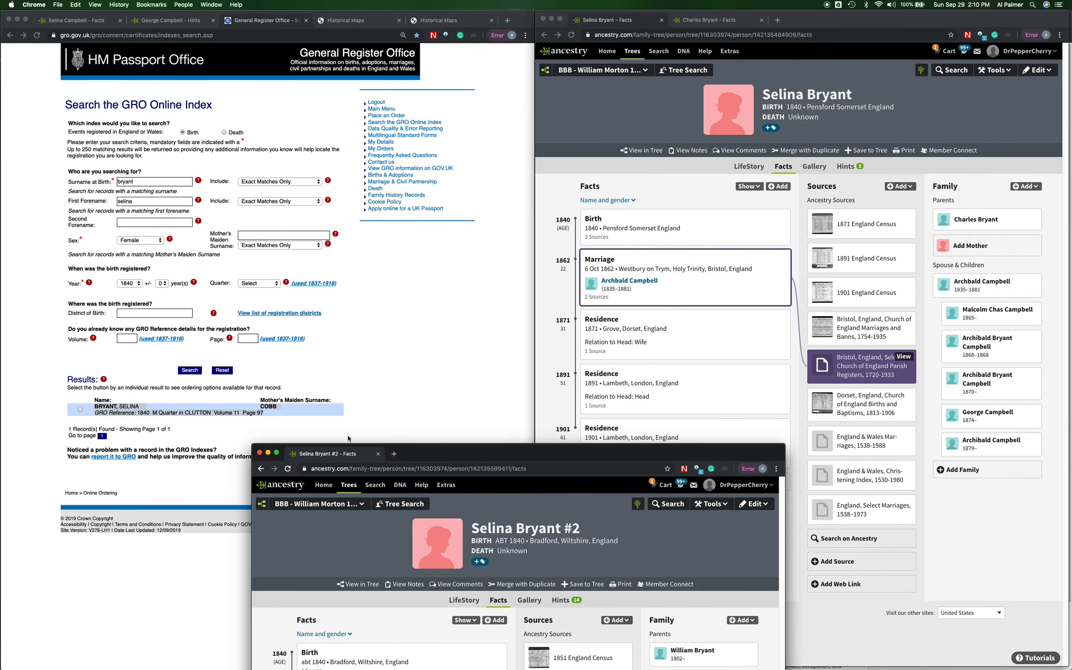
drag(349, 453, 118, 51)
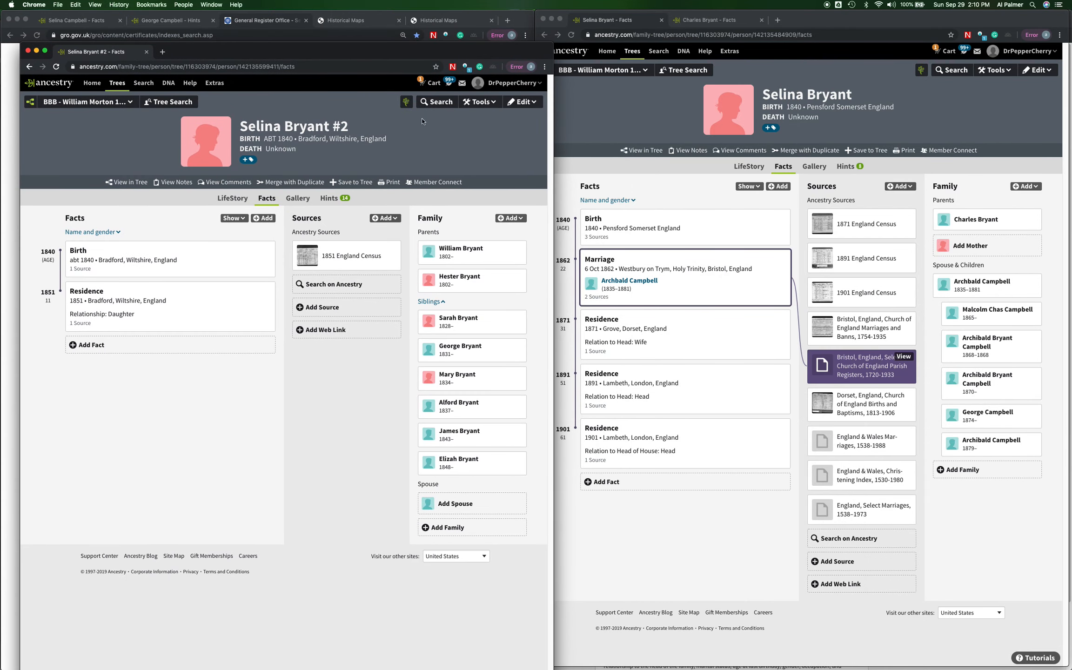
click(1001, 248)
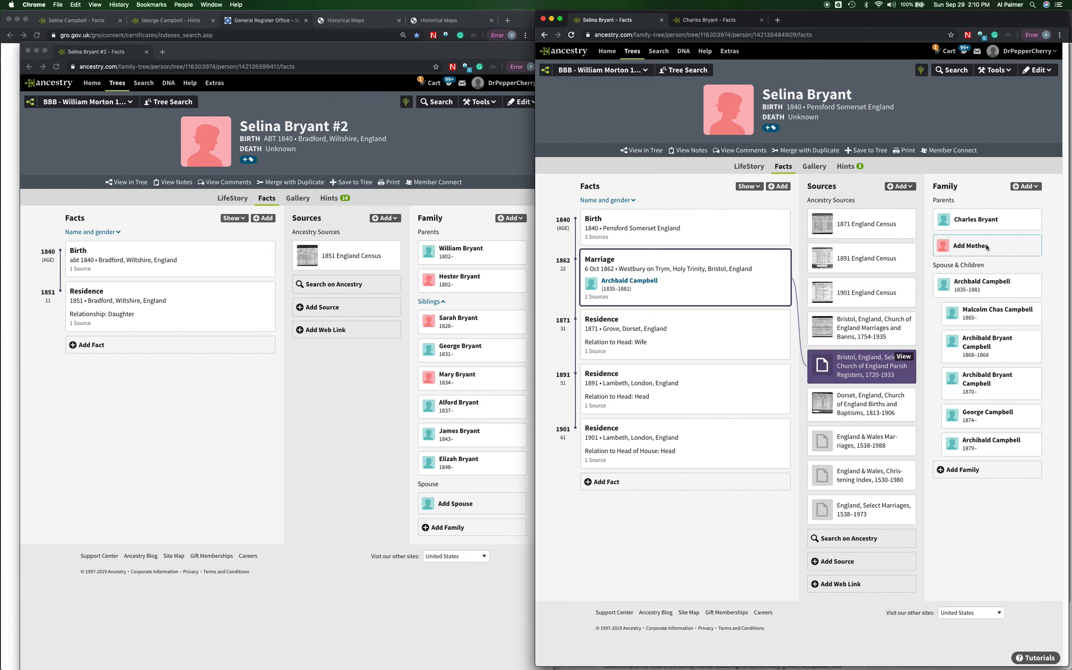
click(987, 247)
click(878, 316)
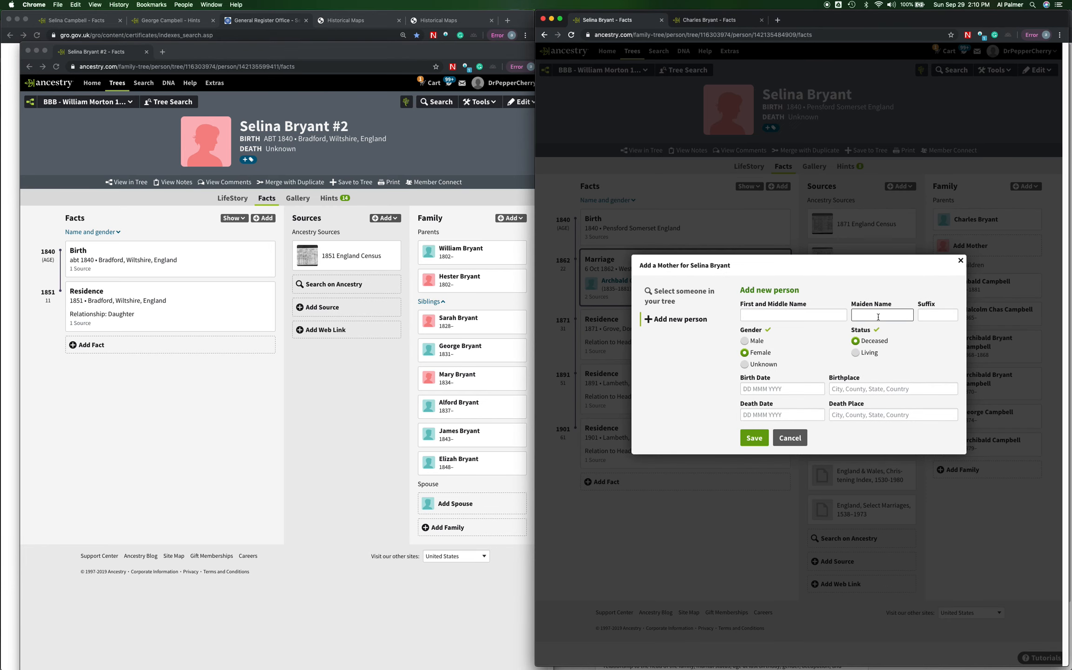
text(Cobb)
key(Tab)
click(804, 315)
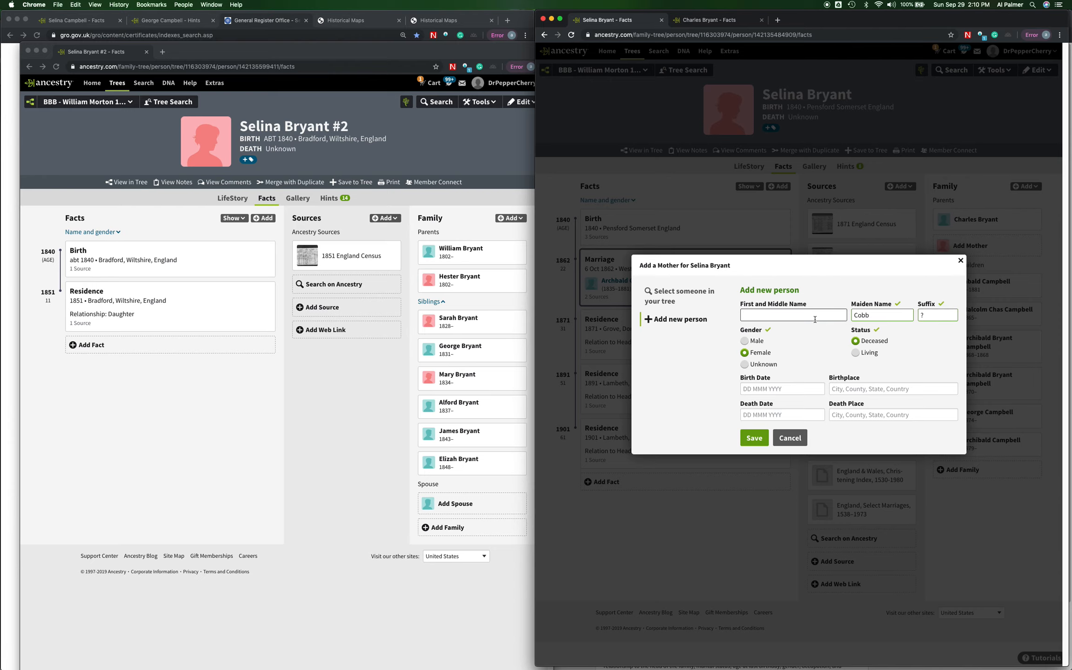
text(Ann)
click(754, 437)
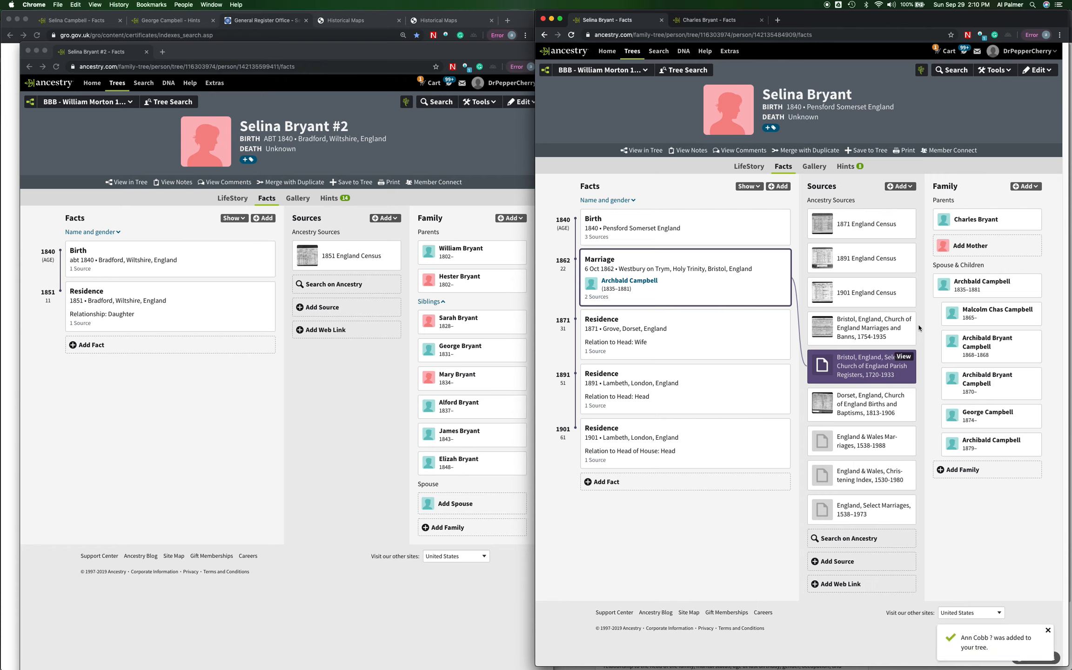